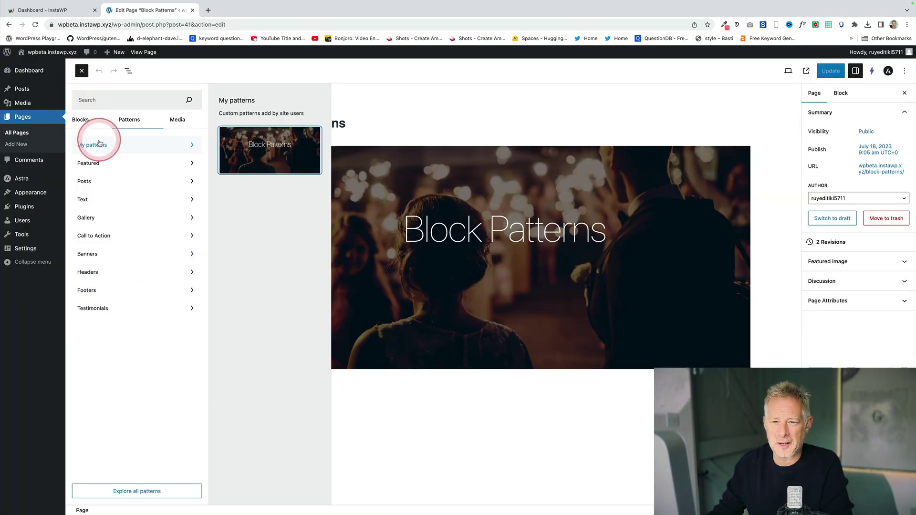
- Open the full pattern explorer from the block inserter
left_click(124, 494)
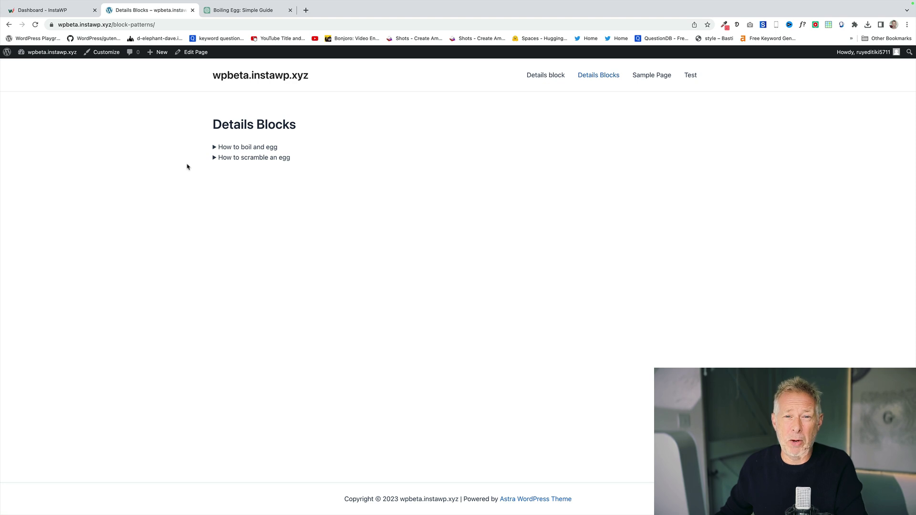
- Expand both the "How to boil and egg" and "How to scramble an egg" details on the published page
left_click(214, 147)
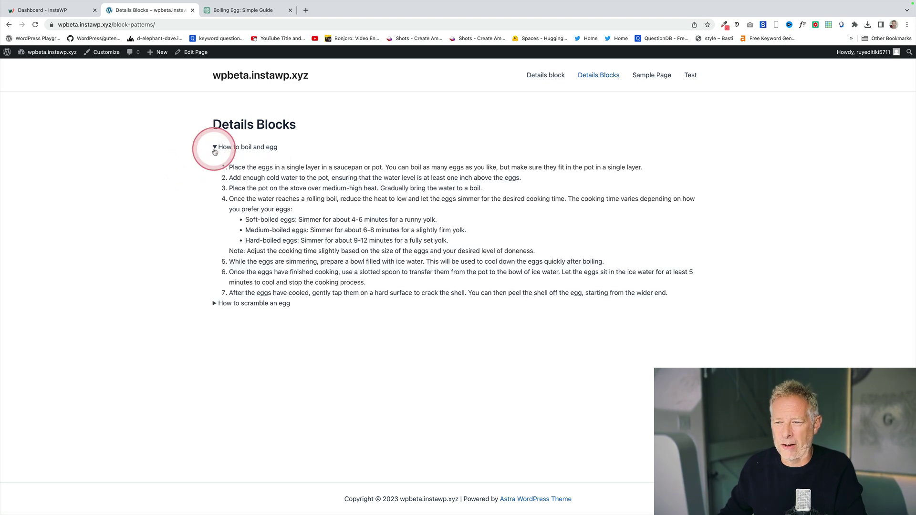
left_click(215, 304)
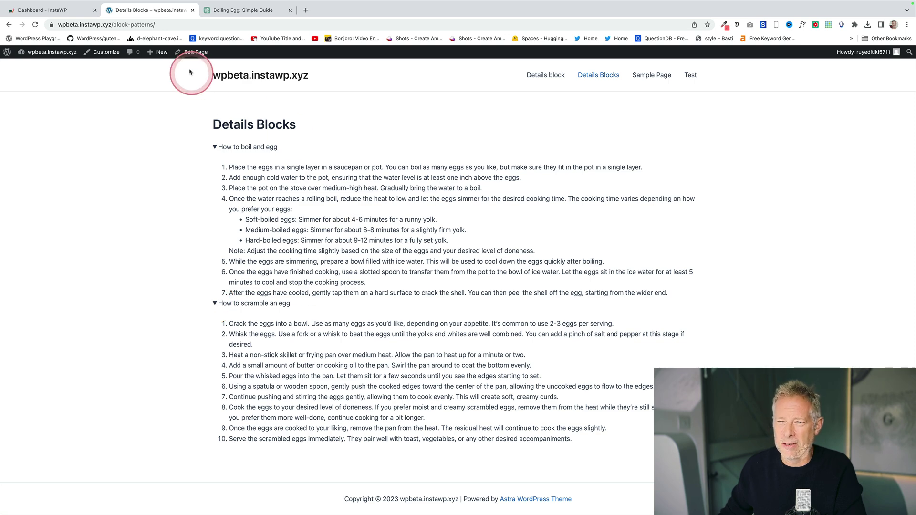
- Open the Details Blocks page for editing and inspect its two Details blocks in the List View
left_click(190, 54)
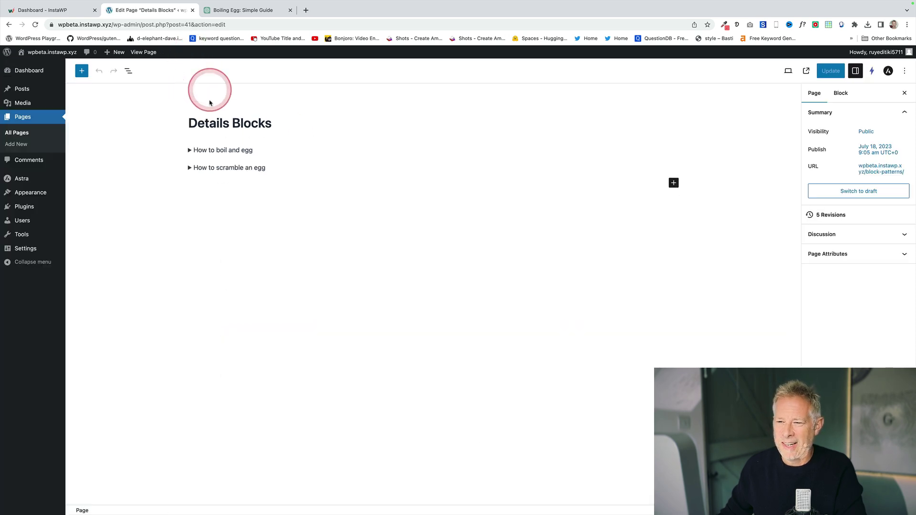
left_click(133, 78)
left_click(73, 114)
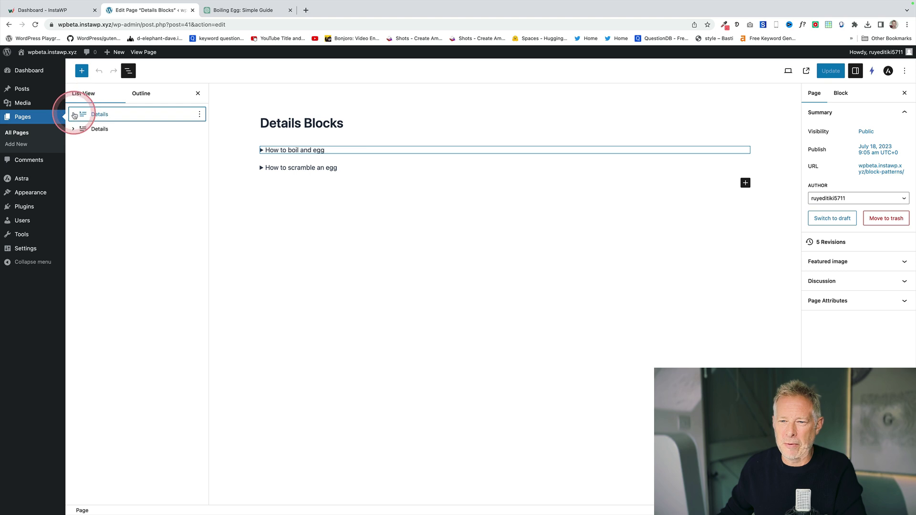
left_click(101, 130)
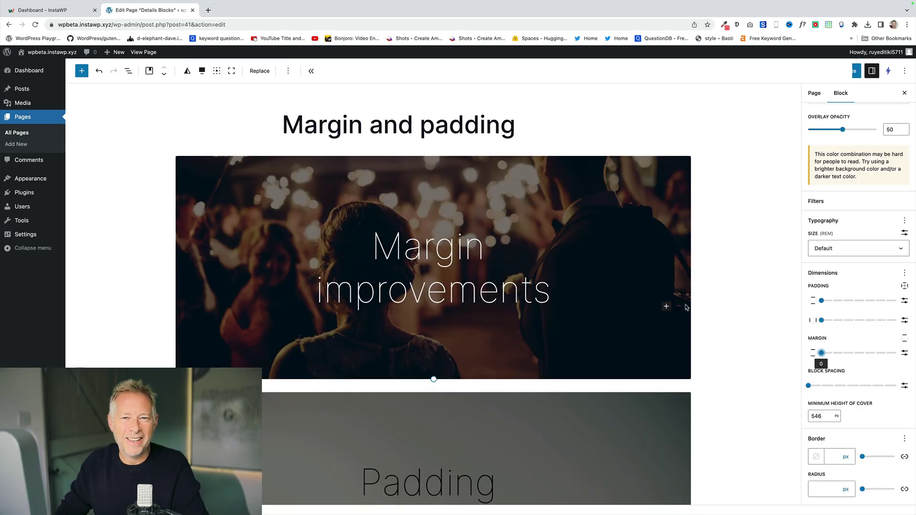
- Adjust the vertical margin of the "Margin improvements" cover block
left_click_drag(823, 353, 779, 351)
left_click(903, 354)
left_click(848, 353)
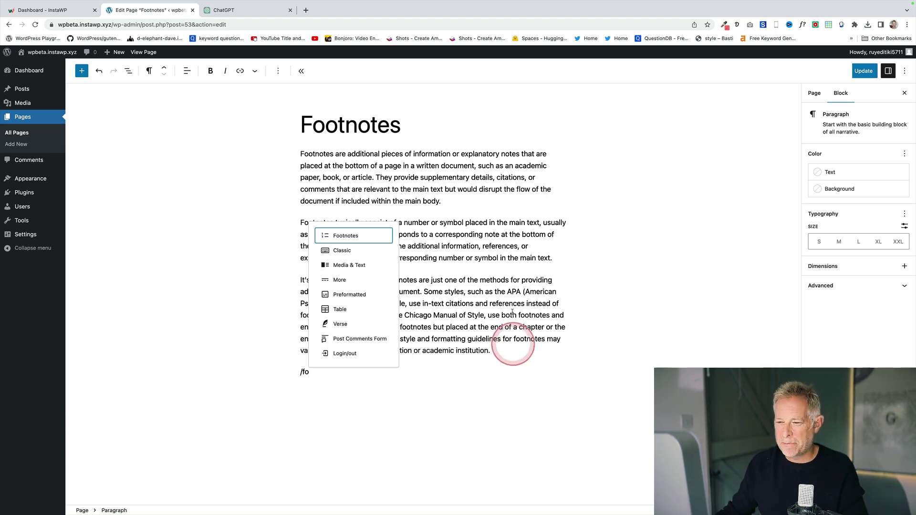
- Insert a Footnotes block below the last paragraph and add a footnote to "additional" reading "Soucrekkla sjdflkjadsl fkrjaesjflk"
left_click(351, 236)
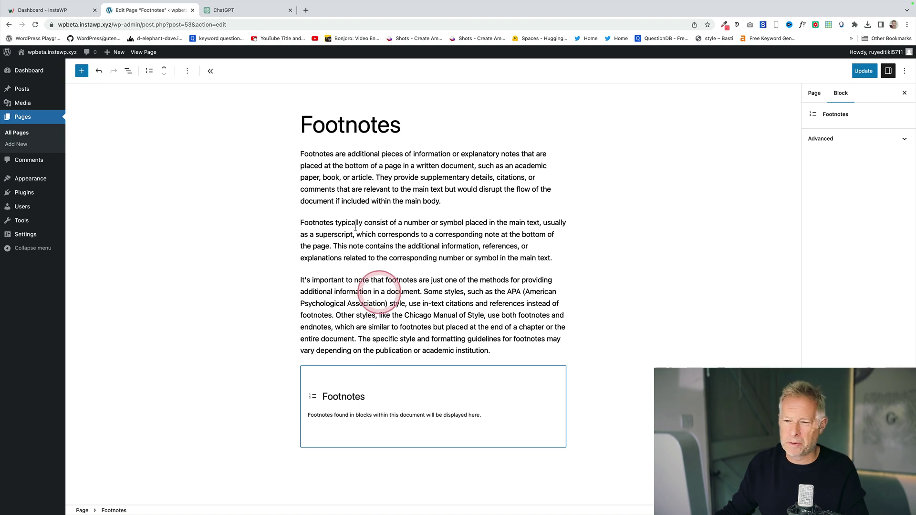
double_click(362, 153)
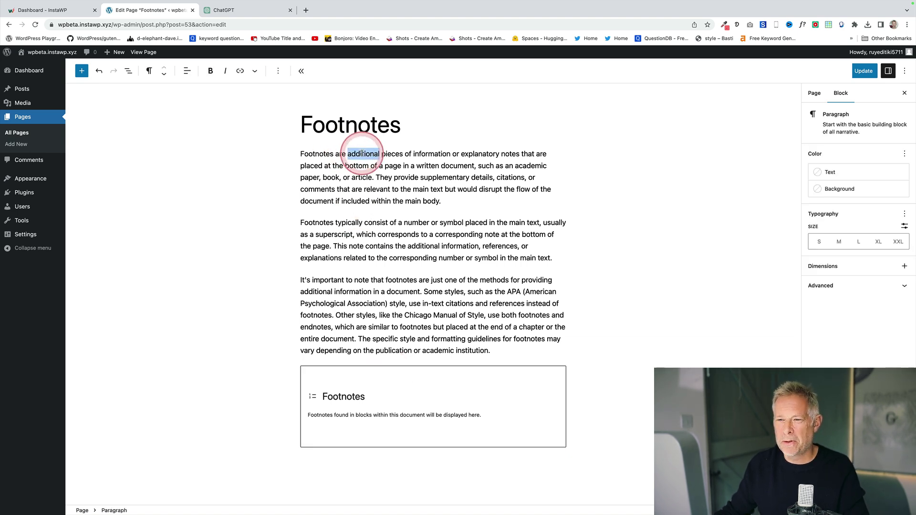
left_click(257, 72)
left_click(268, 96)
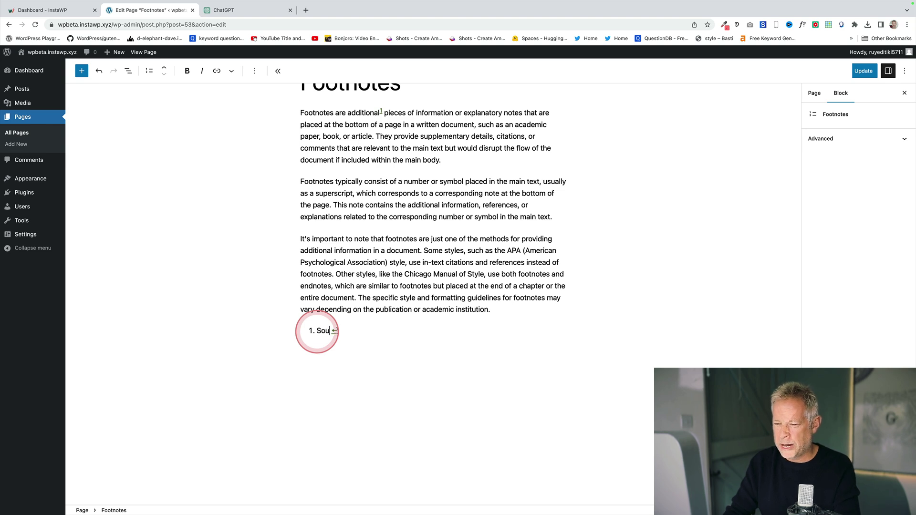
type("Soucrekkla sjdflkjadsl fkrjaesjflk")
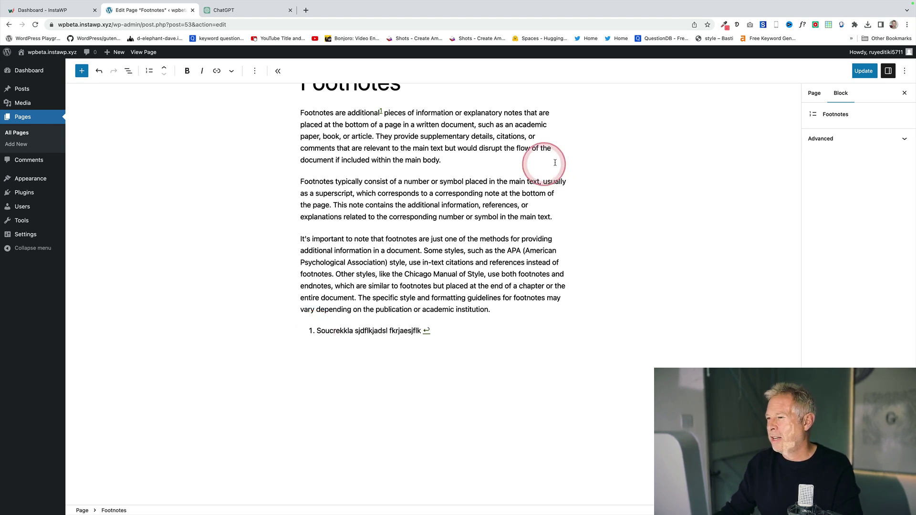
- Update the Footnotes page, view it on the site and follow the footnote reference after "additional"
left_click(864, 70)
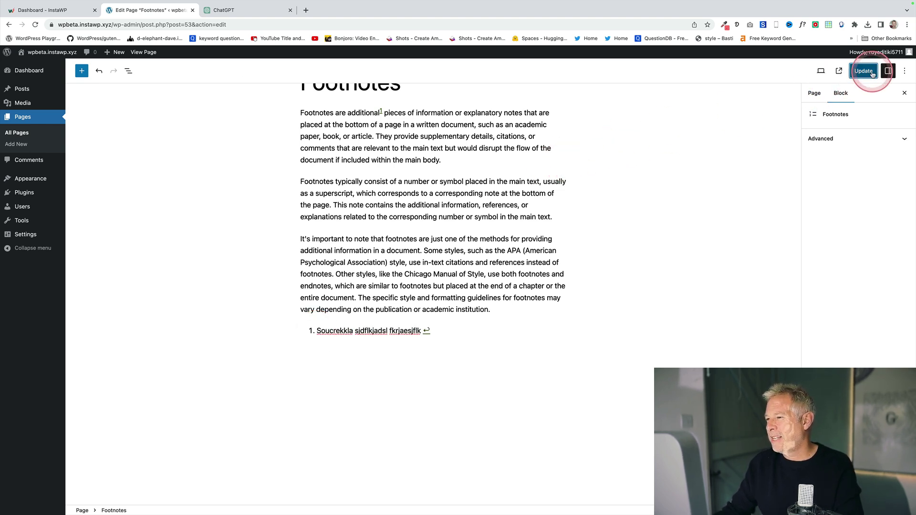
left_click(138, 53)
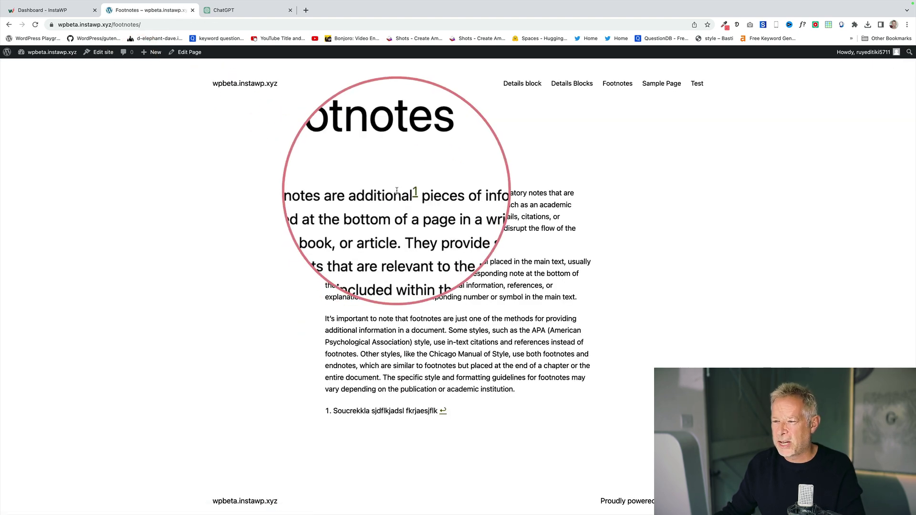
left_click(405, 190)
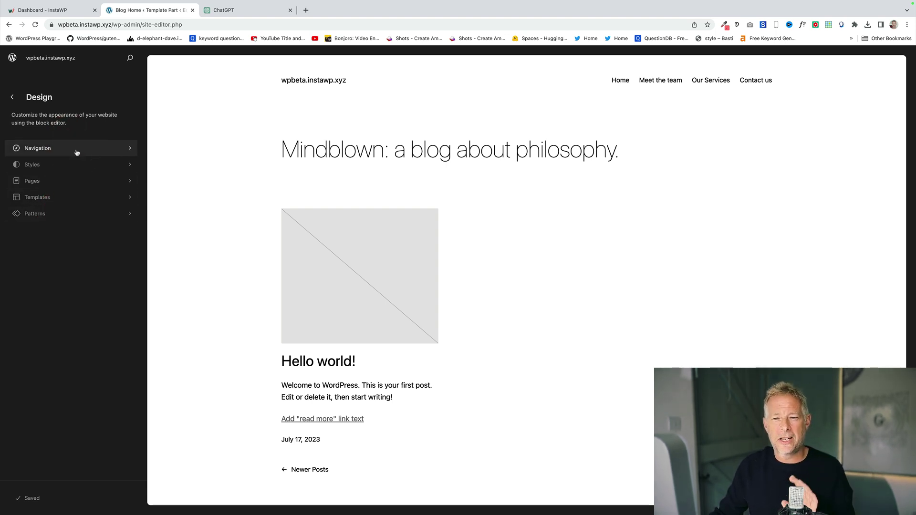
- Open the Main navigation menu in the site editor to view its page links
left_click(76, 152)
left_click(53, 145)
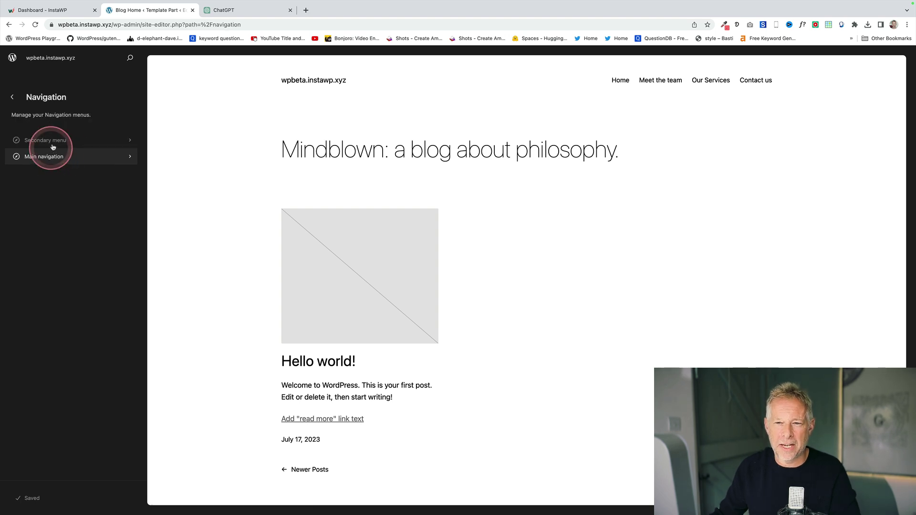
left_click(53, 154)
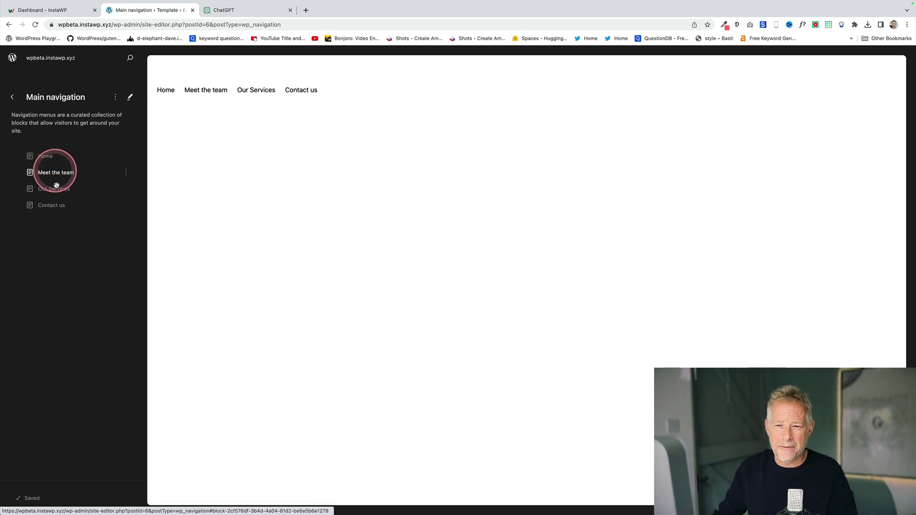
mouse_move(59, 206)
left_mouse_down()
mouse_move(58, 149)
mouse_move(54, 216)
mouse_move(54, 203)
left_mouse_up()
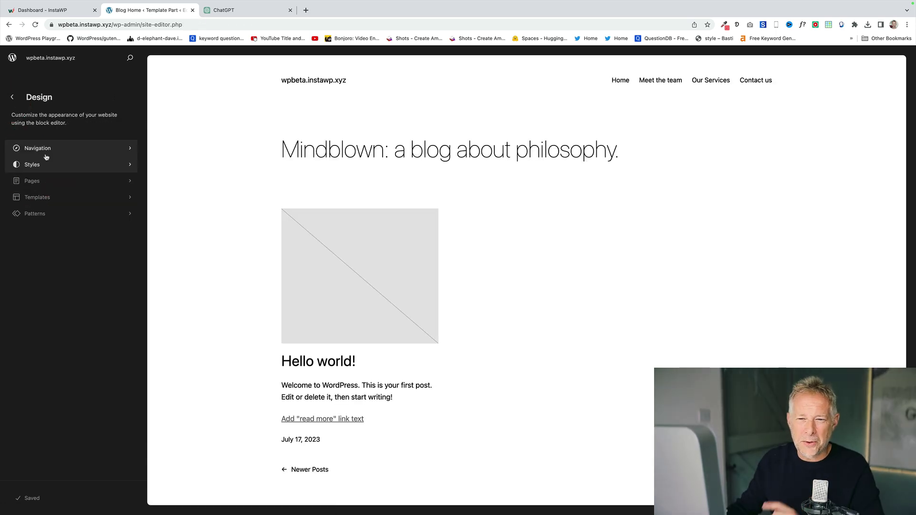
- Browse the theme's style variations and show the Style Book
left_click(46, 164)
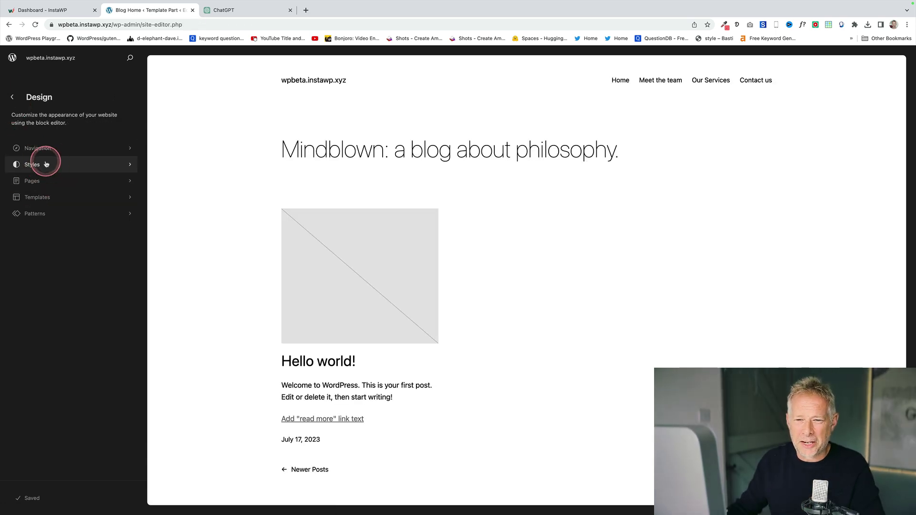
left_click(46, 164)
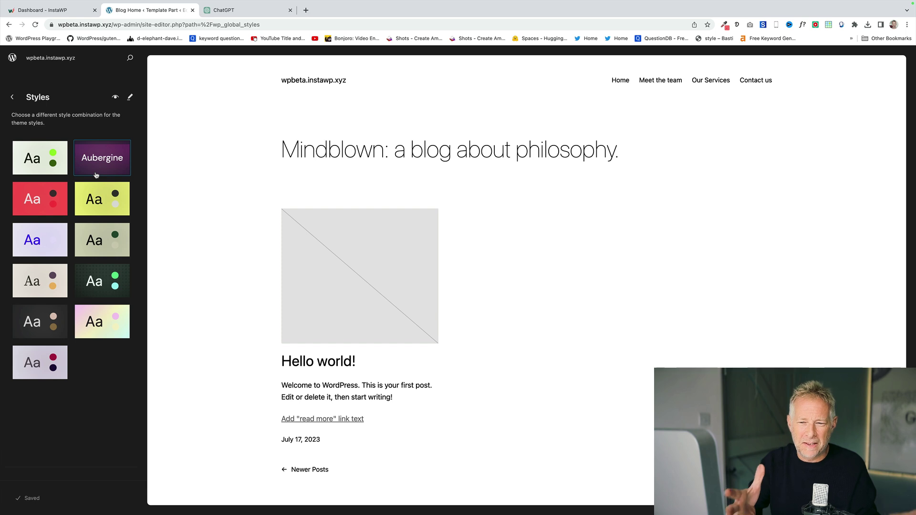
left_click(102, 103)
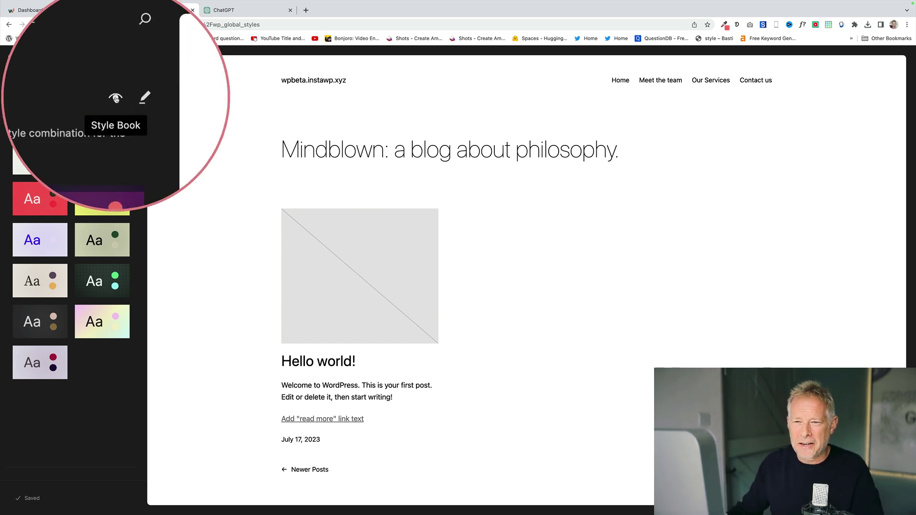
left_click(115, 97)
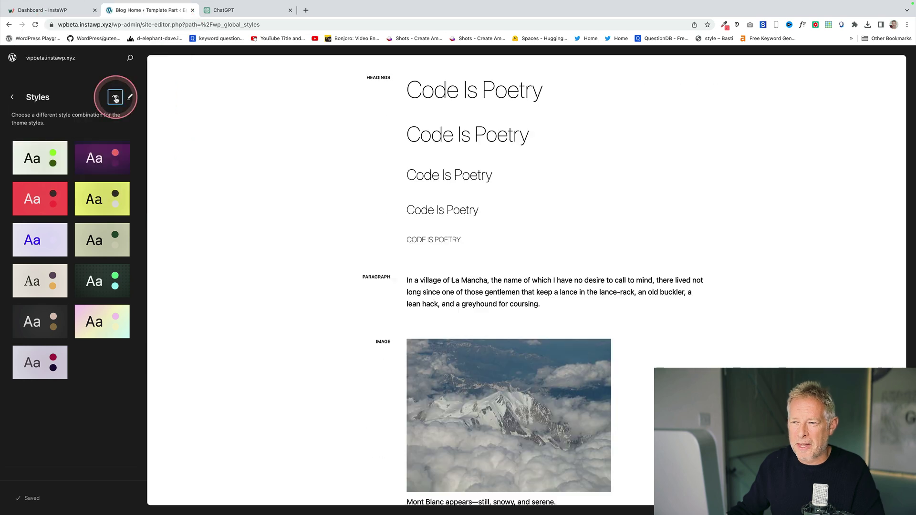
left_click(469, 179)
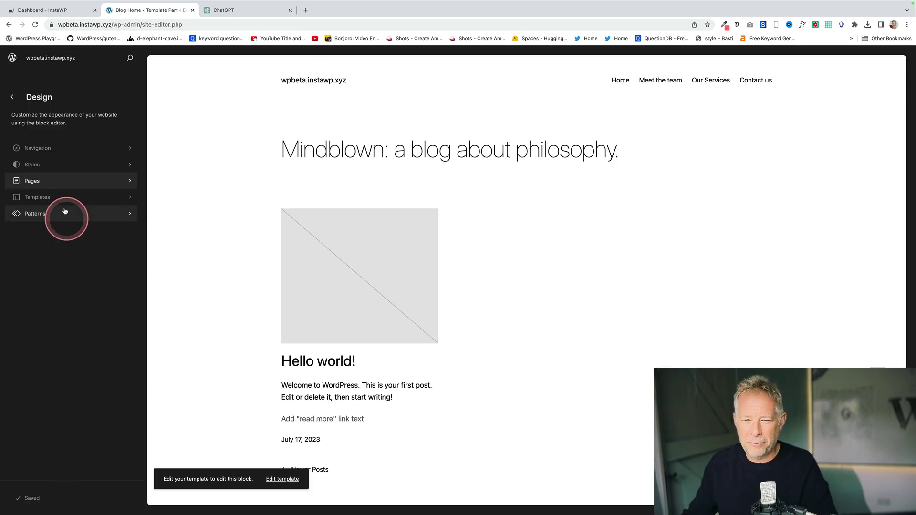
- View the list of the site's pages in the site editor and return to the Design overview
left_click(42, 182)
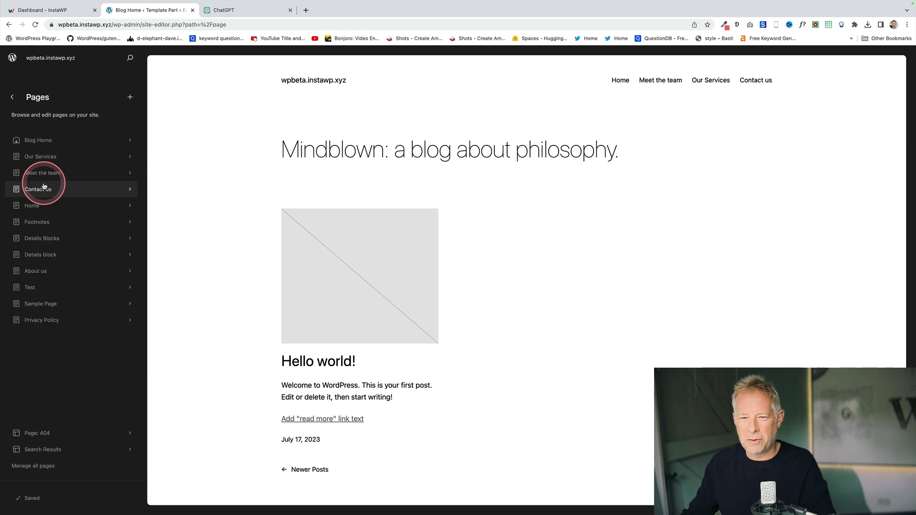
left_click(77, 295)
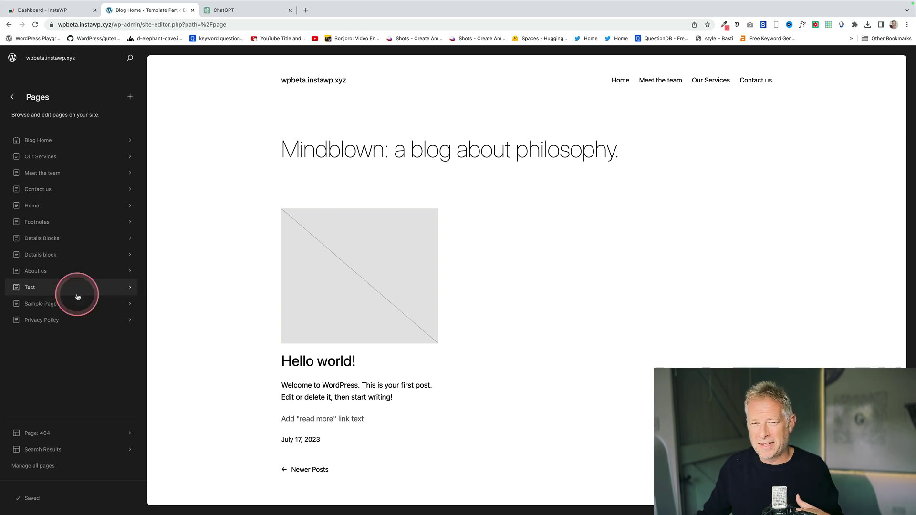
left_click(273, 234)
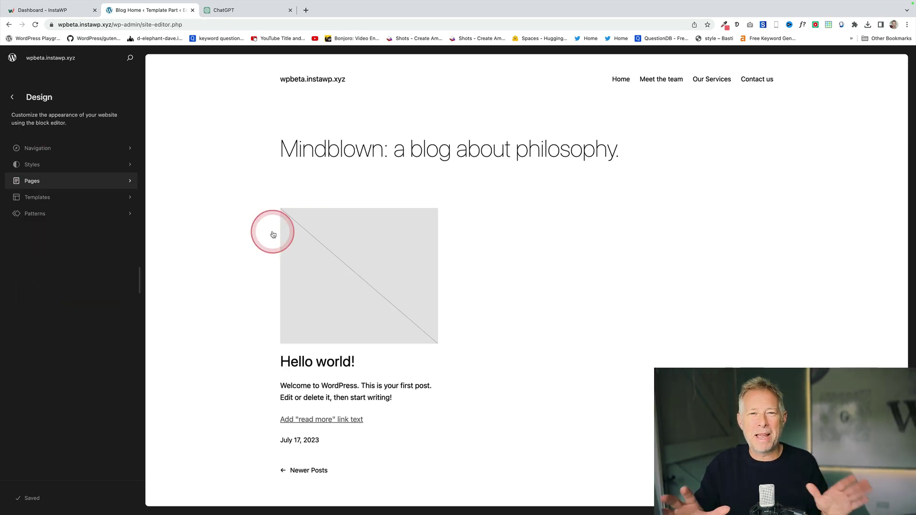
- Open the site's patterns and view the Header and Footer template parts
left_click(90, 211)
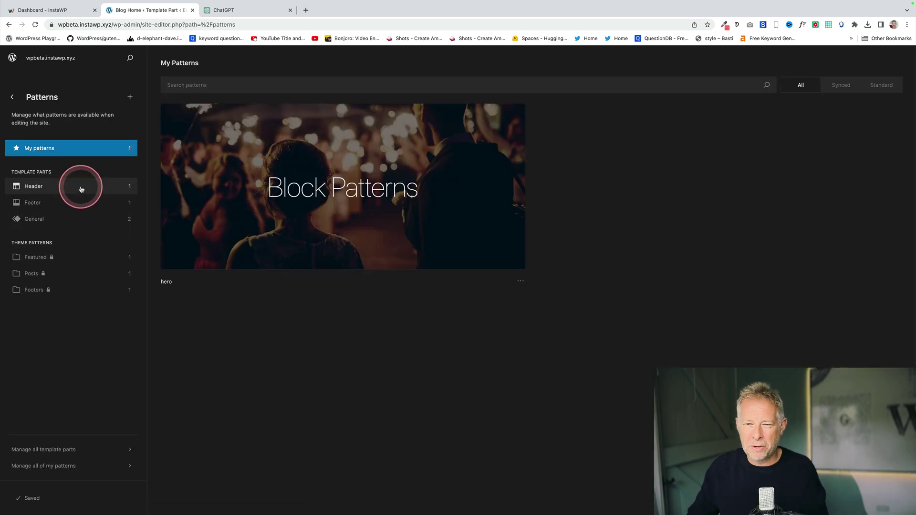
left_click(81, 189)
left_click(73, 204)
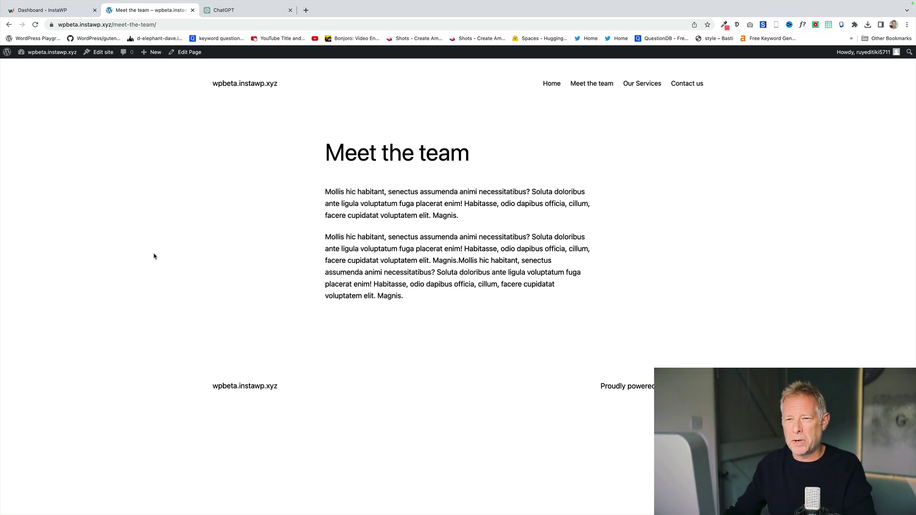
- Open the Pages template for editing from the Meet the team page, and open the styles revisions by searching the command palette for "open style"
left_click(98, 53)
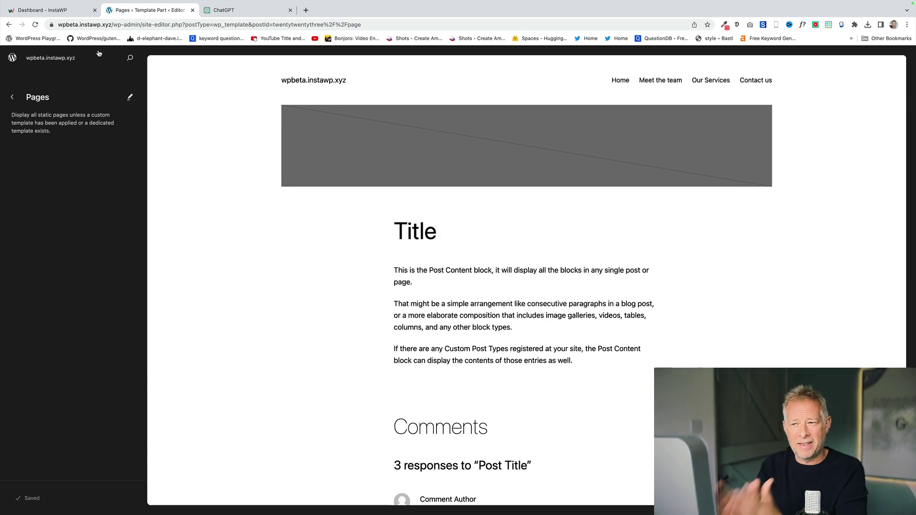
left_click(493, 135)
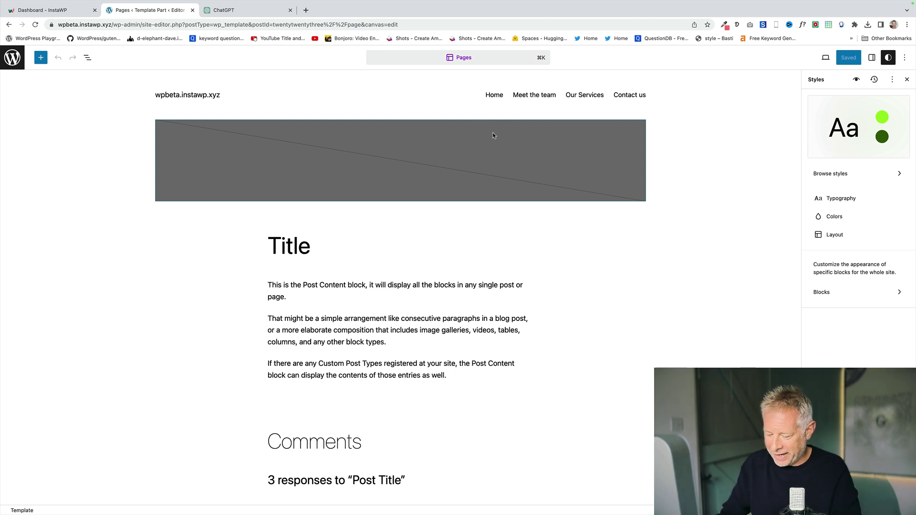
key("super+k")
left_click(493, 133)
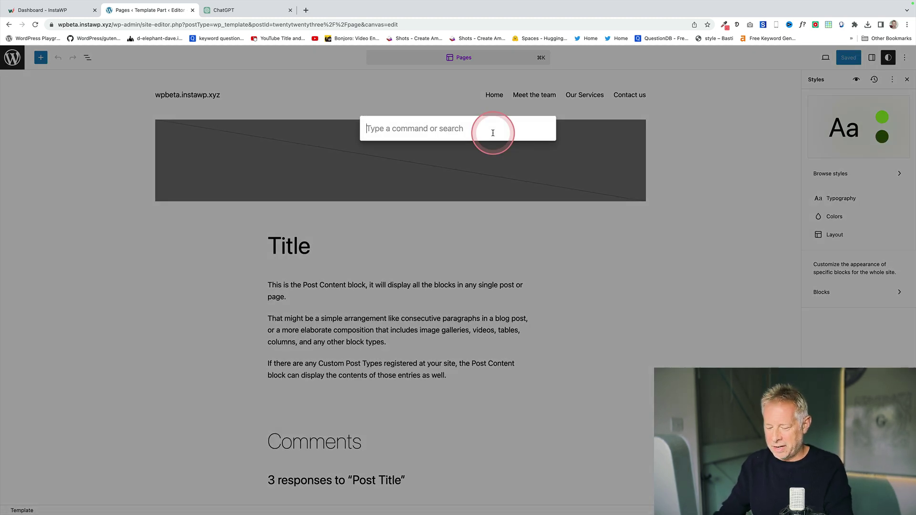
type("open style")
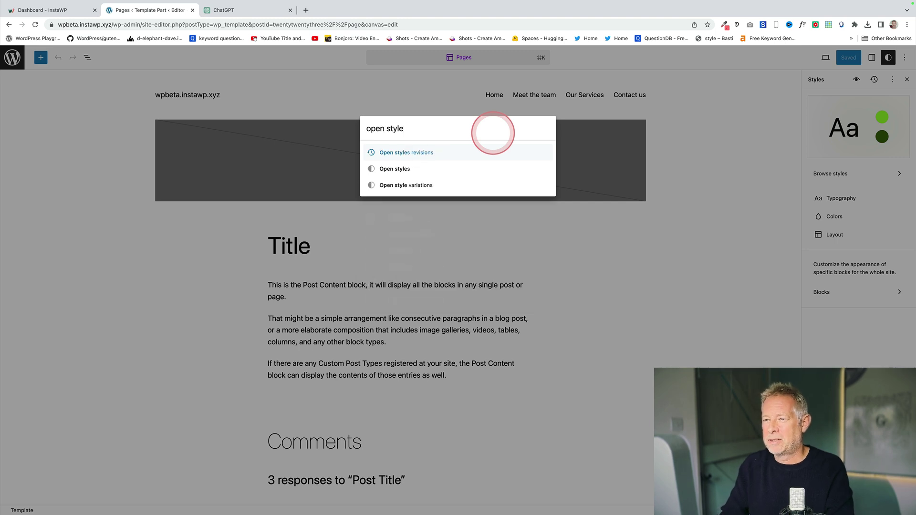
key("Return")
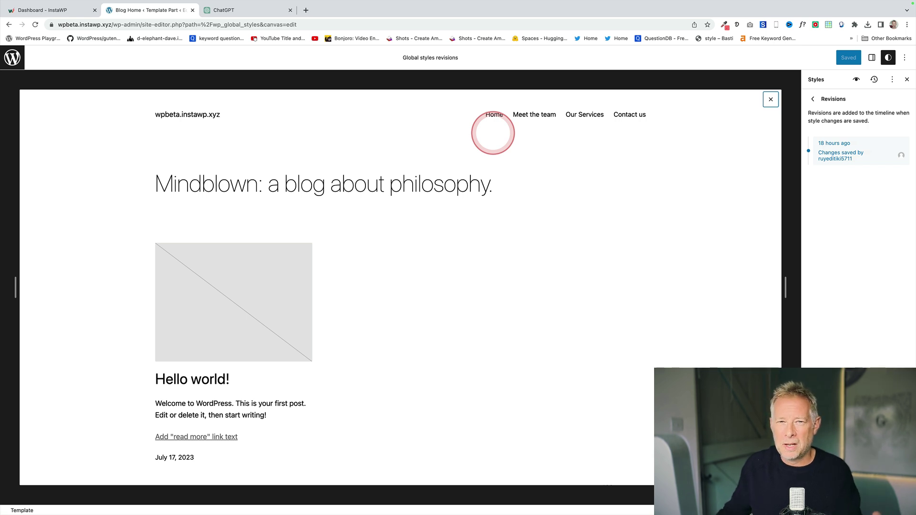
- Try a 16:9 aspect ratio on the template's featured image and change it to 4:3
left_click(839, 338)
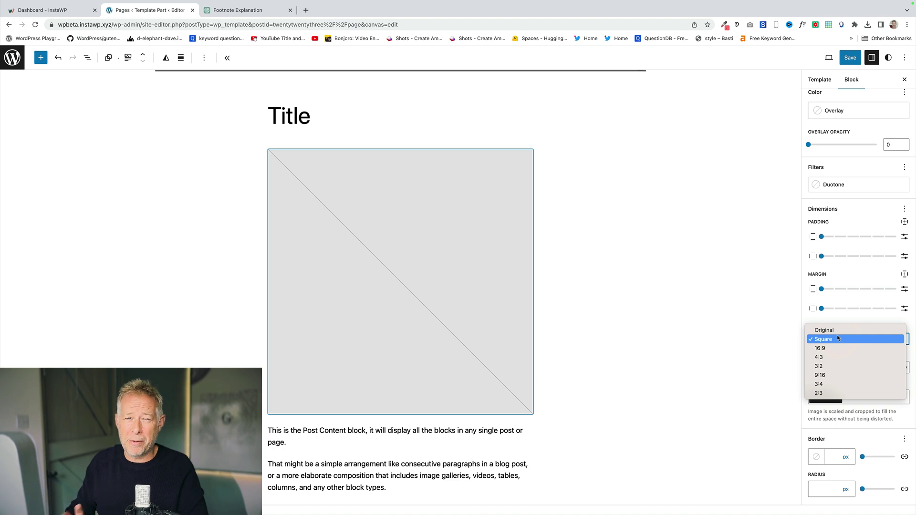
left_click(837, 344)
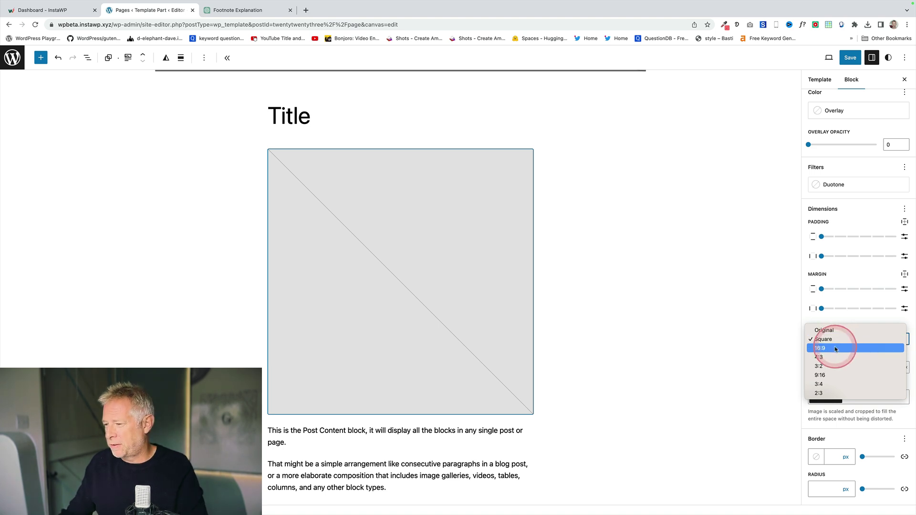
left_click(836, 345)
left_click(836, 340)
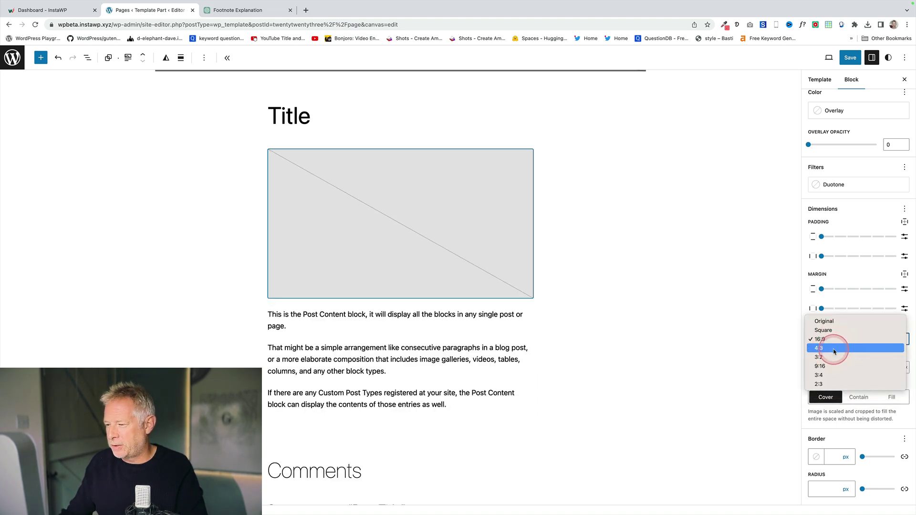
left_click(836, 348)
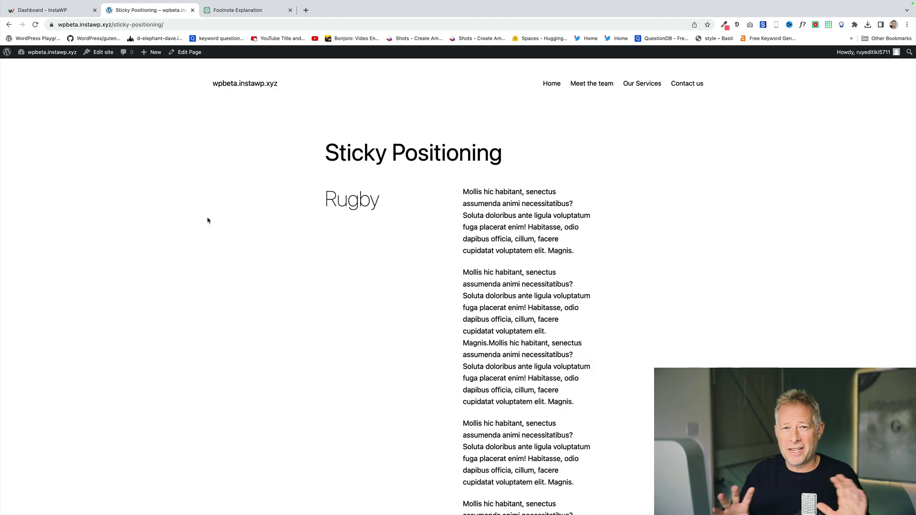
- Examine how the sticky Rugby heading behaves along the text of the Sticky Positioning page
left_click(216, 234)
scroll(218, 242, "down", 3)
scroll(217, 243, "down", 10)
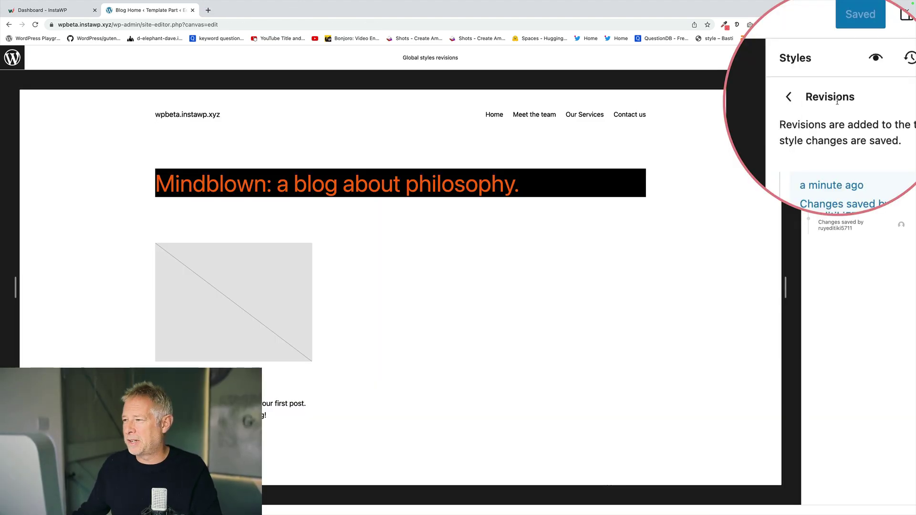
- Preview the saved global styles revisions one after another, ending with the oldest one
left_click(834, 159)
left_click(834, 187)
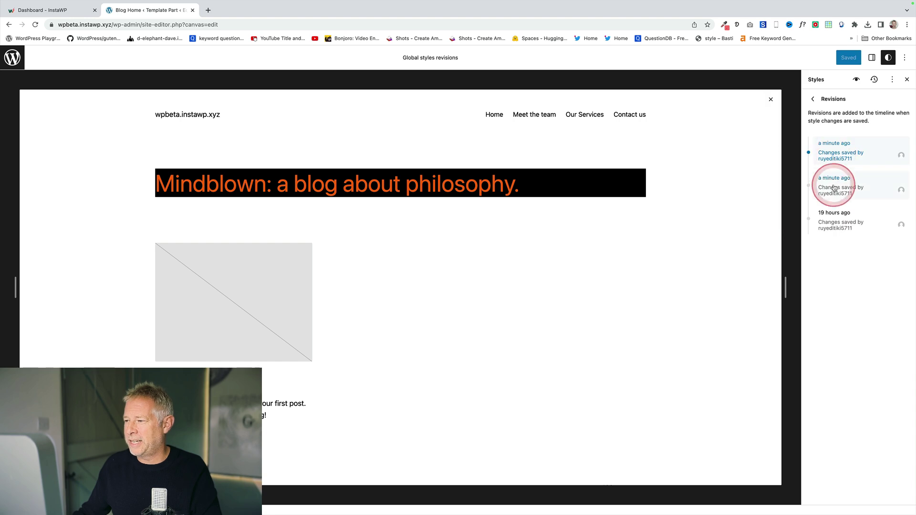
left_click(835, 224)
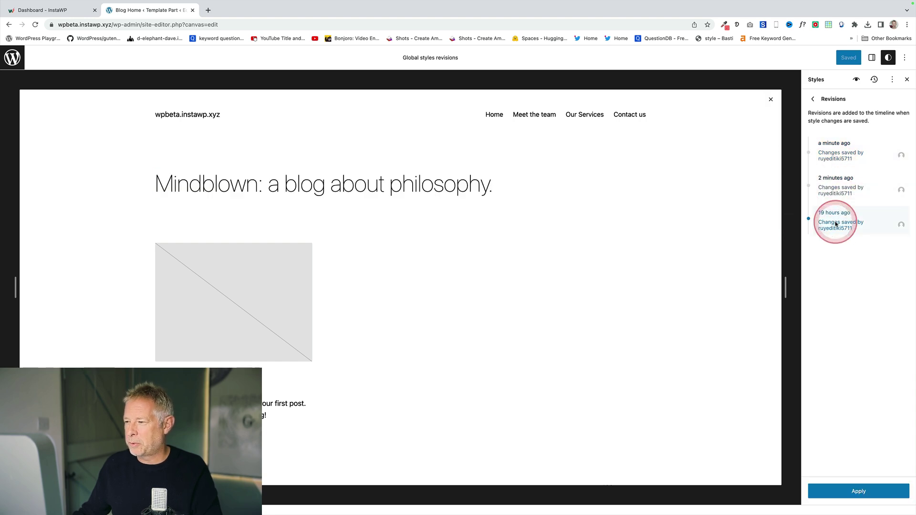